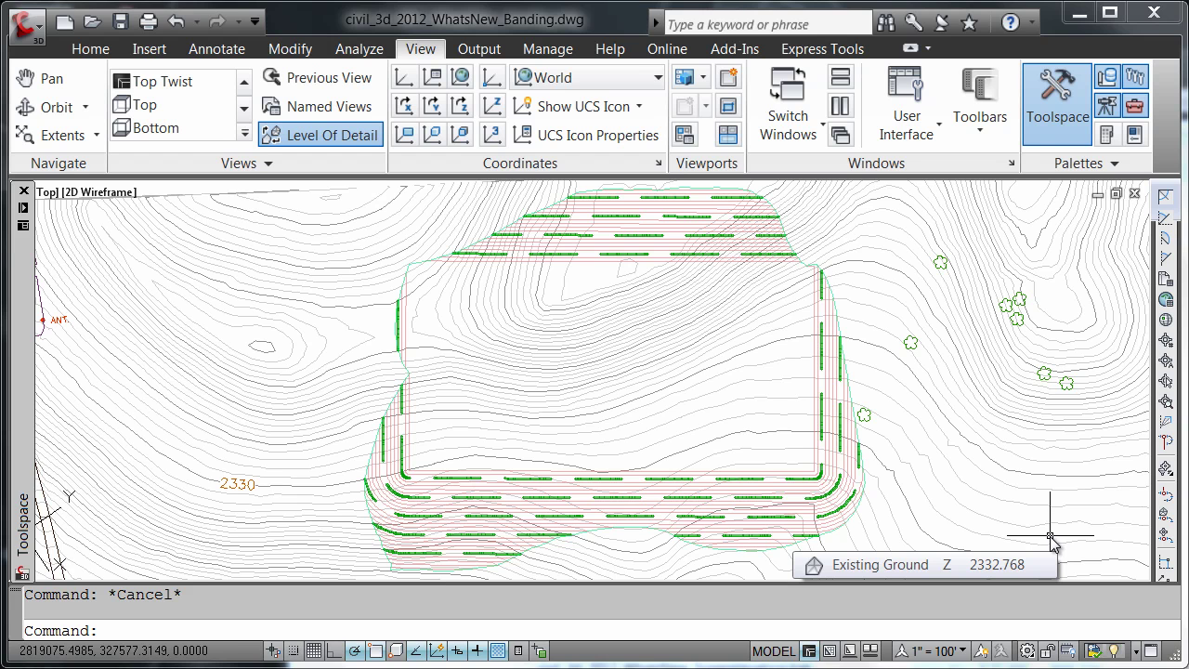
- Change the Existing Ground surface style to Elevations with Datum in Surface Properties
{"action": "left_click", "coordinate": [771, 343]}
{"action": "right_click", "coordinate": [771, 343]}
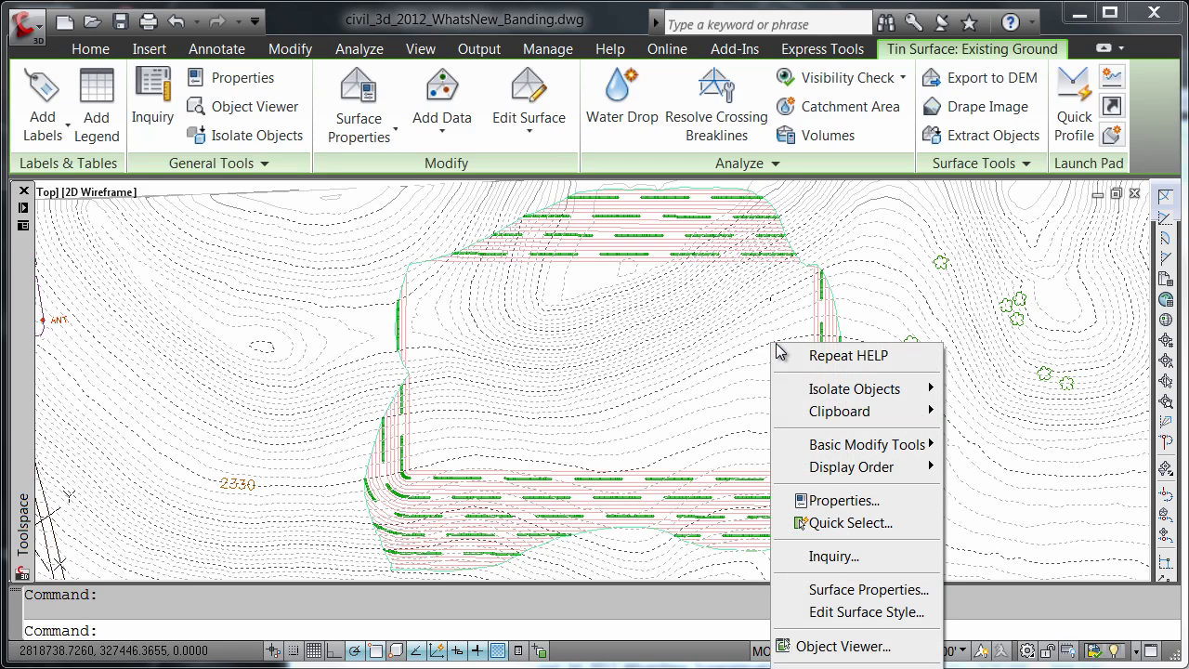
{"action": "left_click", "coordinate": [821, 594]}
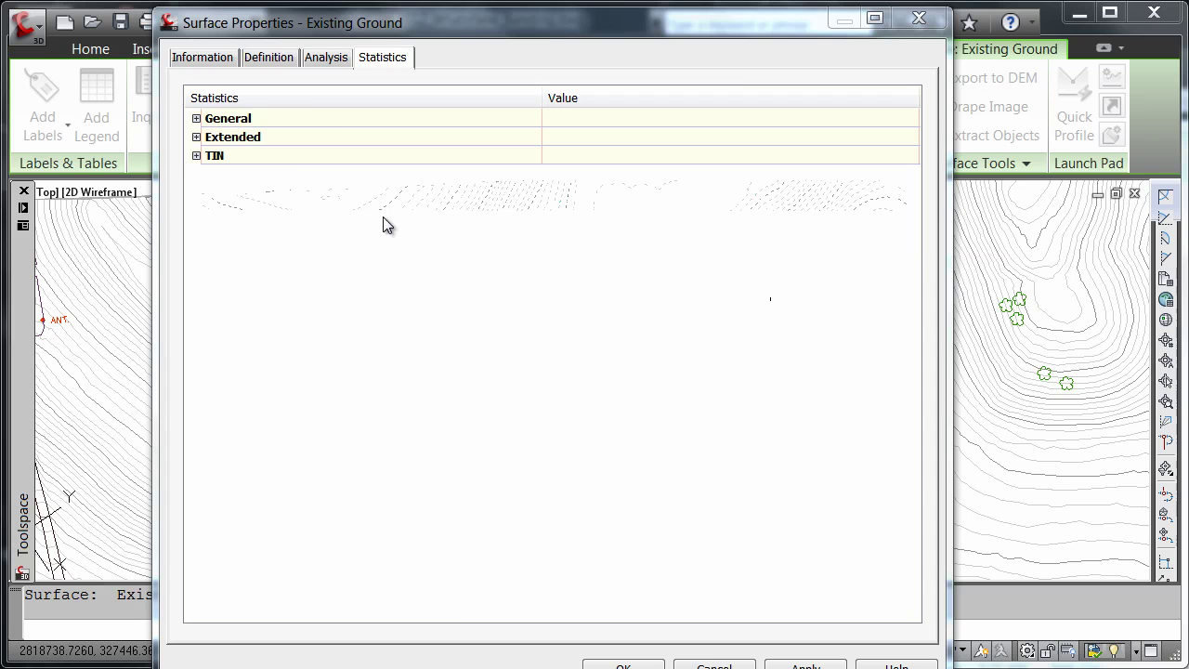
{"action": "left_click", "coordinate": [185, 64]}
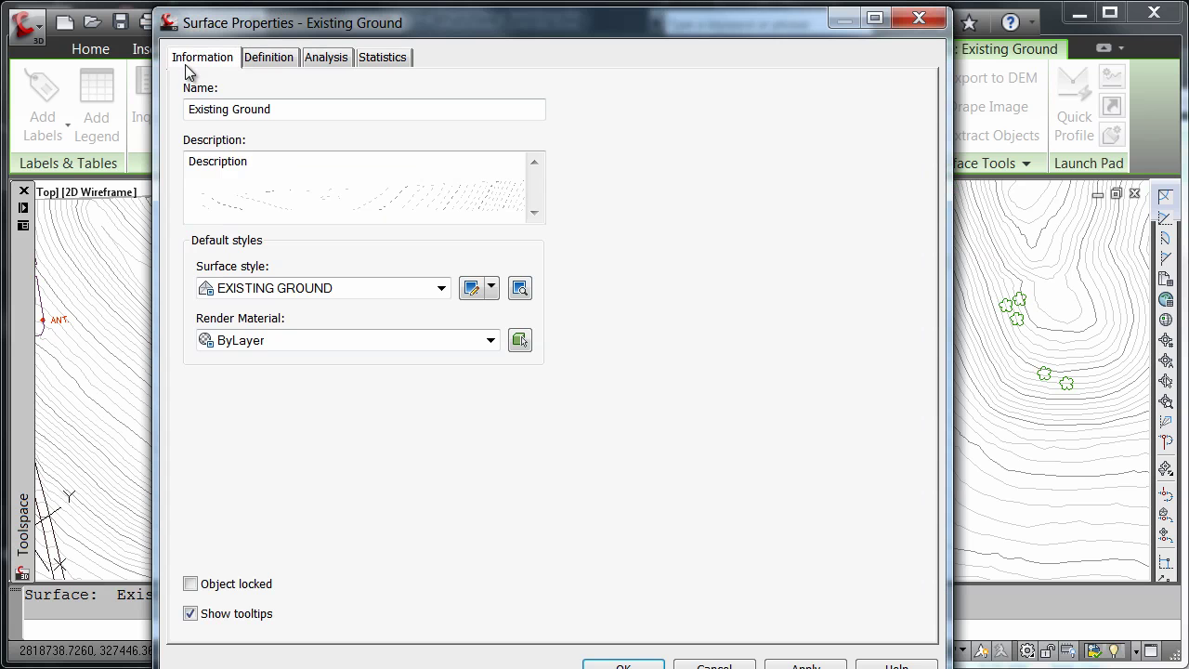
{"action": "left_click", "coordinate": [442, 290]}
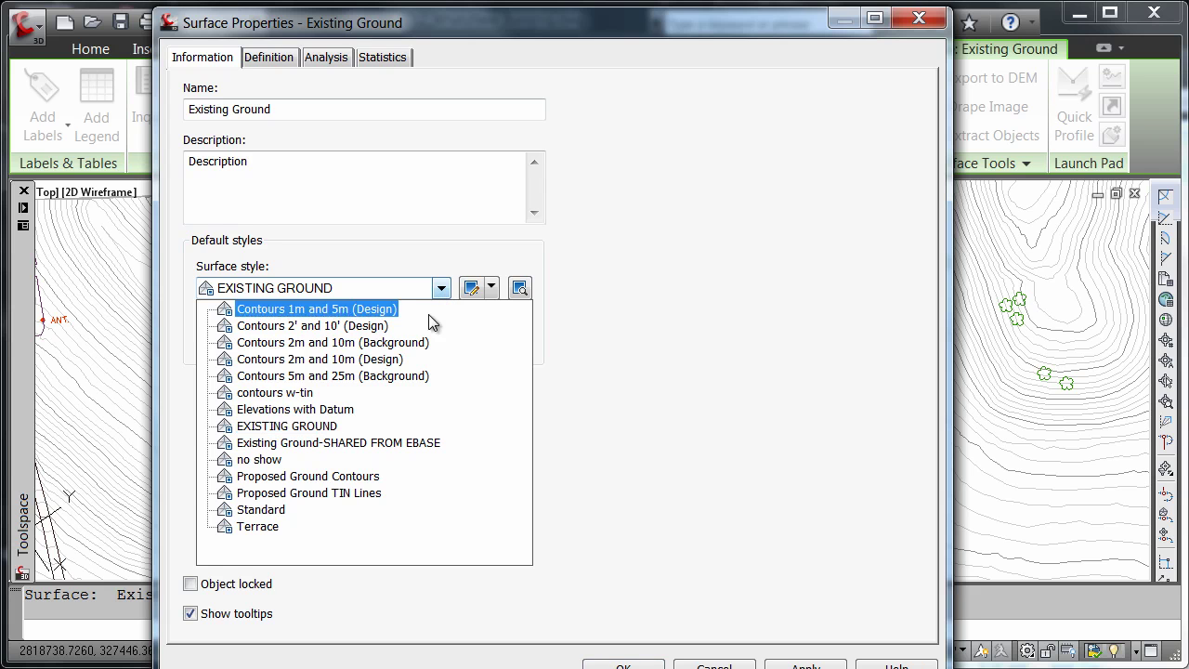
{"action": "left_click", "coordinate": [347, 410]}
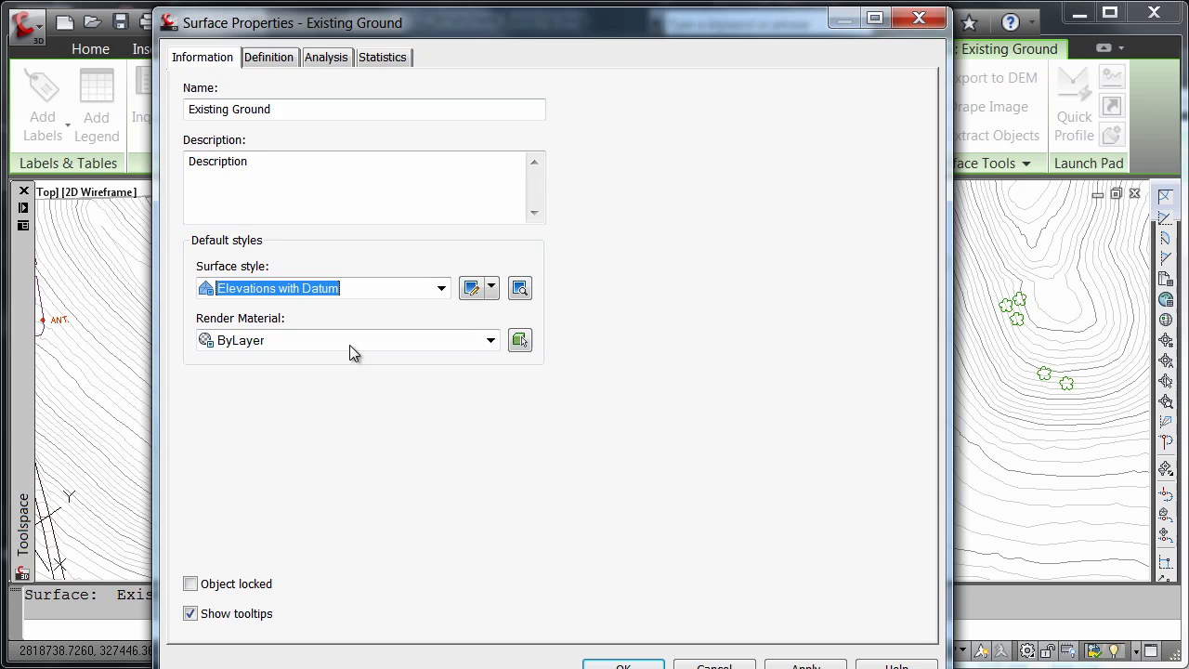
{"action": "left_click", "coordinate": [327, 60]}
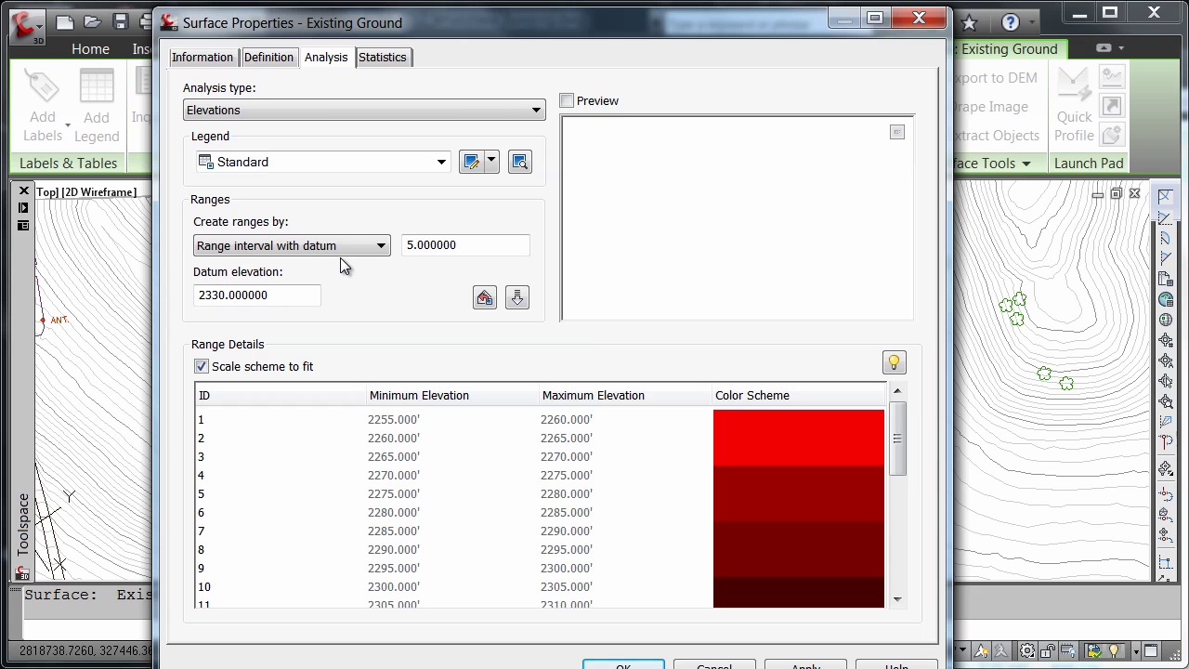
- Recompute the Existing Ground elevation ranges, setting the datum elevation to 2330
{"action": "left_click", "coordinate": [483, 298]}
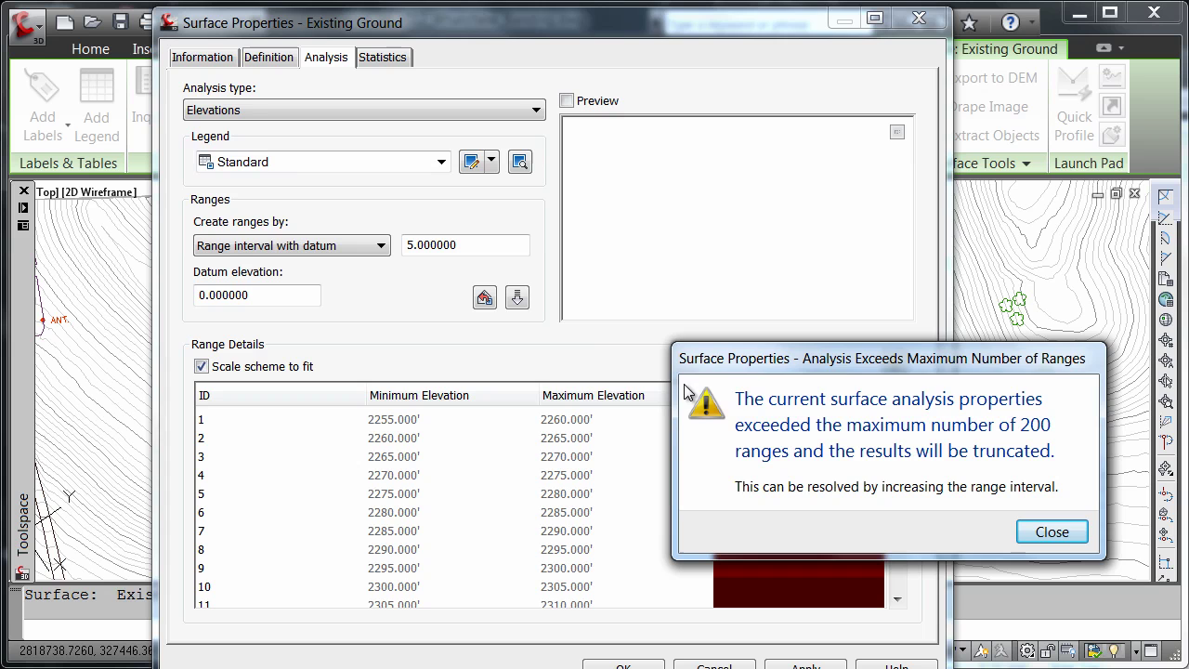
{"action": "left_click", "coordinate": [1050, 533]}
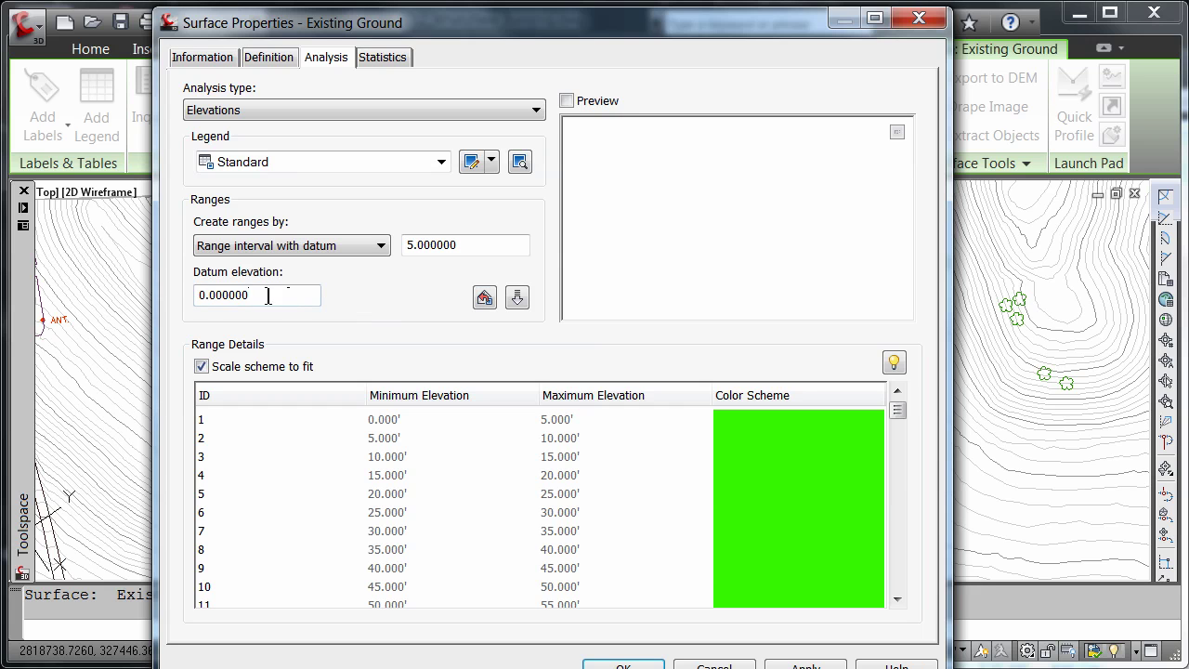
{"action": "left_click_drag", "start_coordinate": [269, 295], "coordinate": [197, 297]}
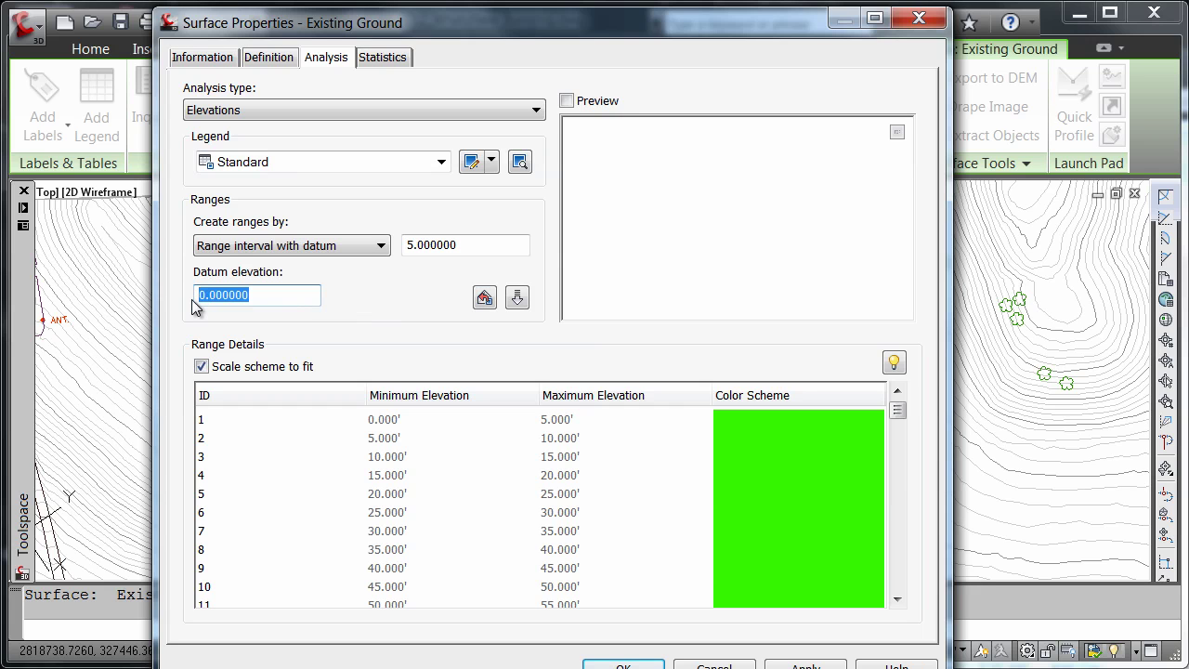
{"action": "type", "text": "233"}
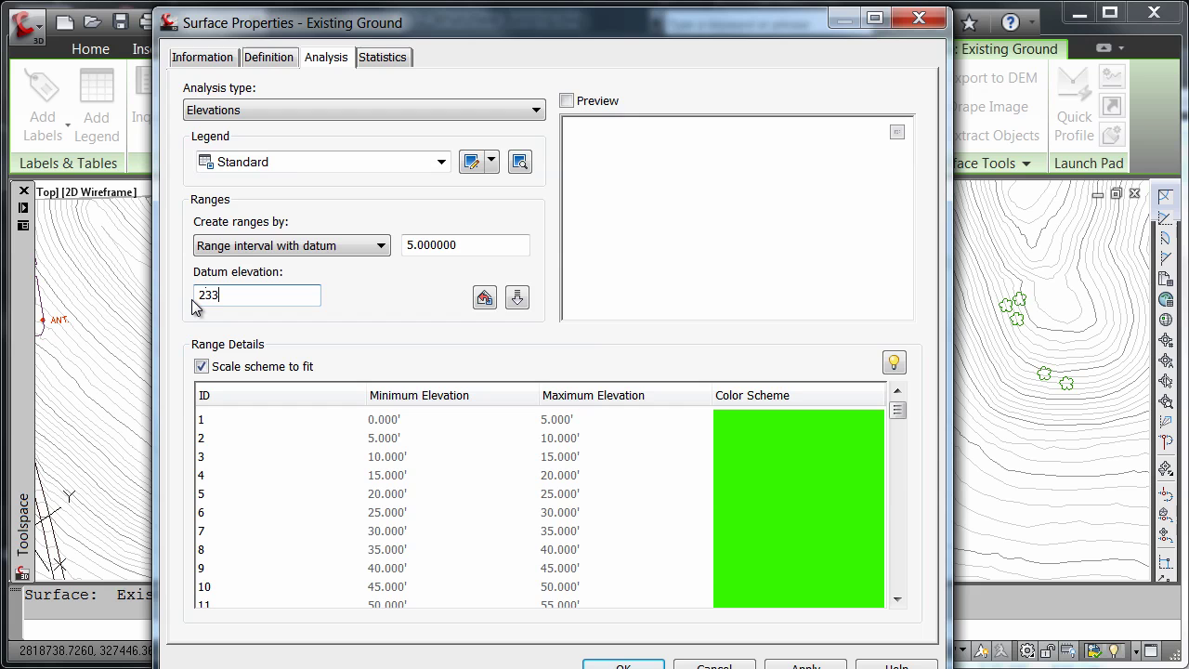
{"action": "type", "text": "0"}
{"action": "left_click", "coordinate": [518, 297]}
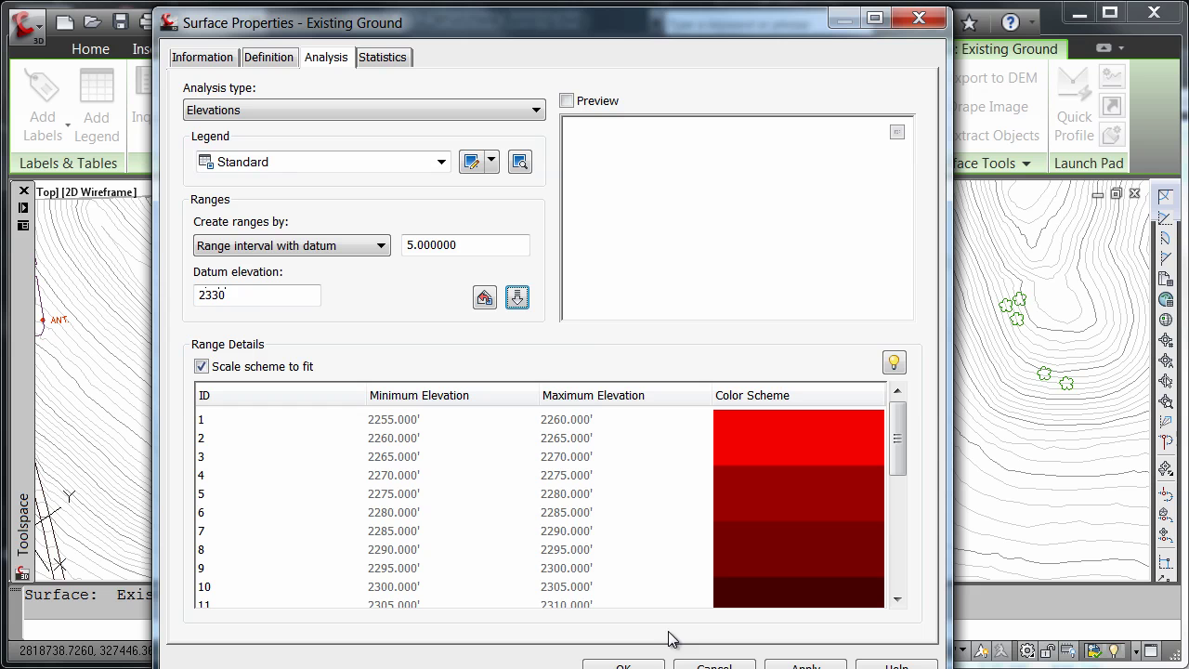
- Apply the banded analysis and zoom out to see the whole red/green surface
{"action": "left_click", "coordinate": [623, 665]}
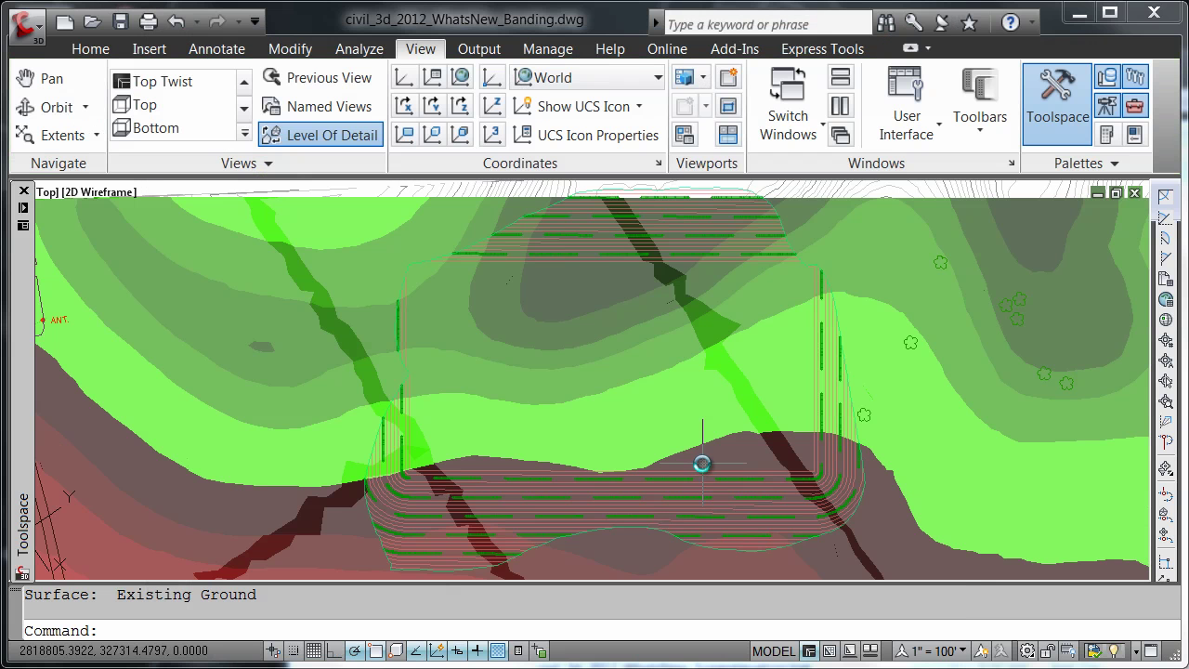
{"action": "scroll", "coordinate": [698, 446], "scroll_direction": "down", "scroll_amount": 2}
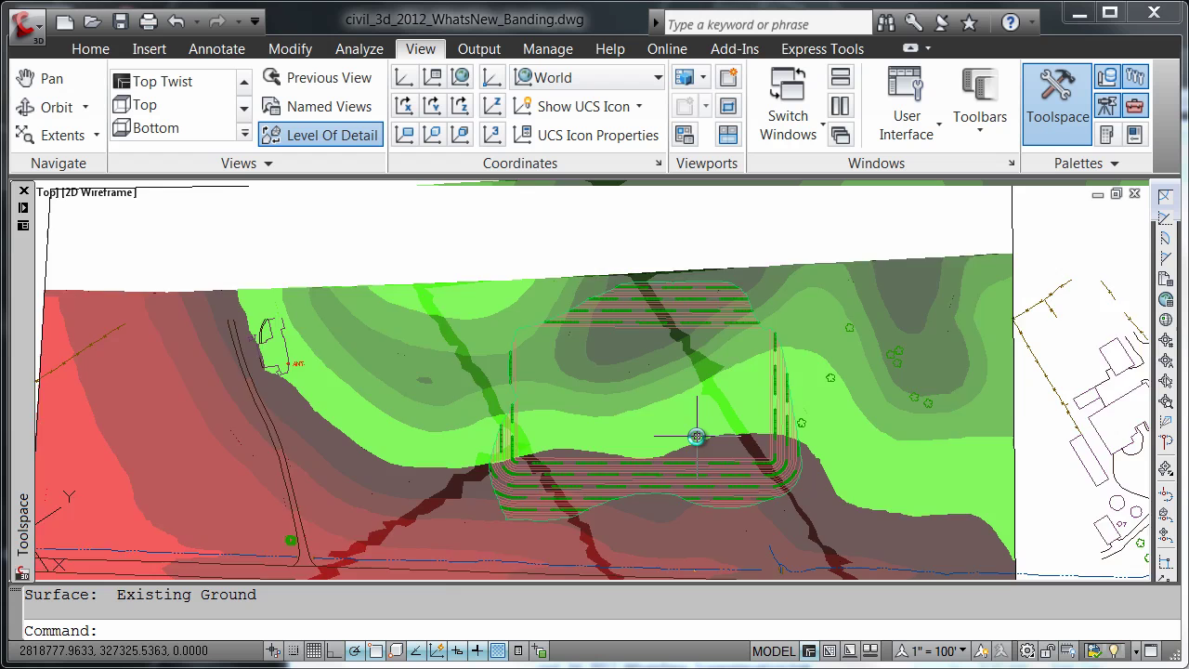
{"action": "scroll", "coordinate": [697, 438], "scroll_direction": "down", "scroll_amount": 2}
{"action": "middle_click_drag", "start_coordinate": [697, 437], "coordinate": [711, 300]}
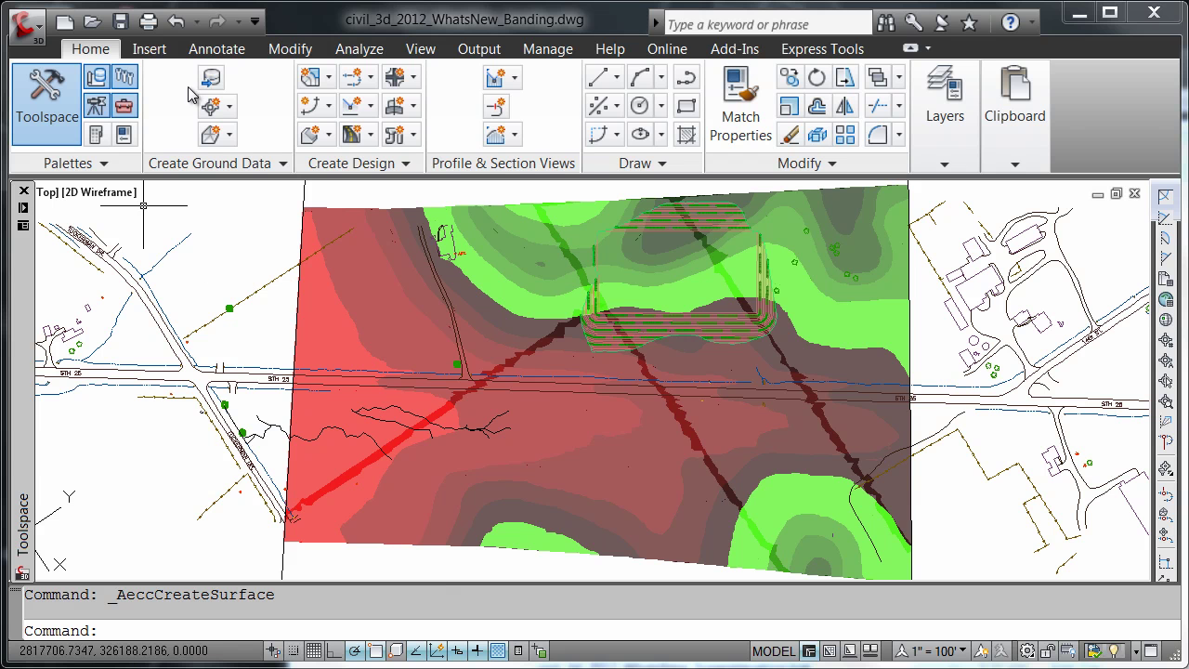
- Start a new TIN volume surface named 'Tin VOLUME'
{"action": "left_click", "coordinate": [231, 135]}
{"action": "left_click", "coordinate": [156, 174]}
{"action": "left_click", "coordinate": [418, 184]}
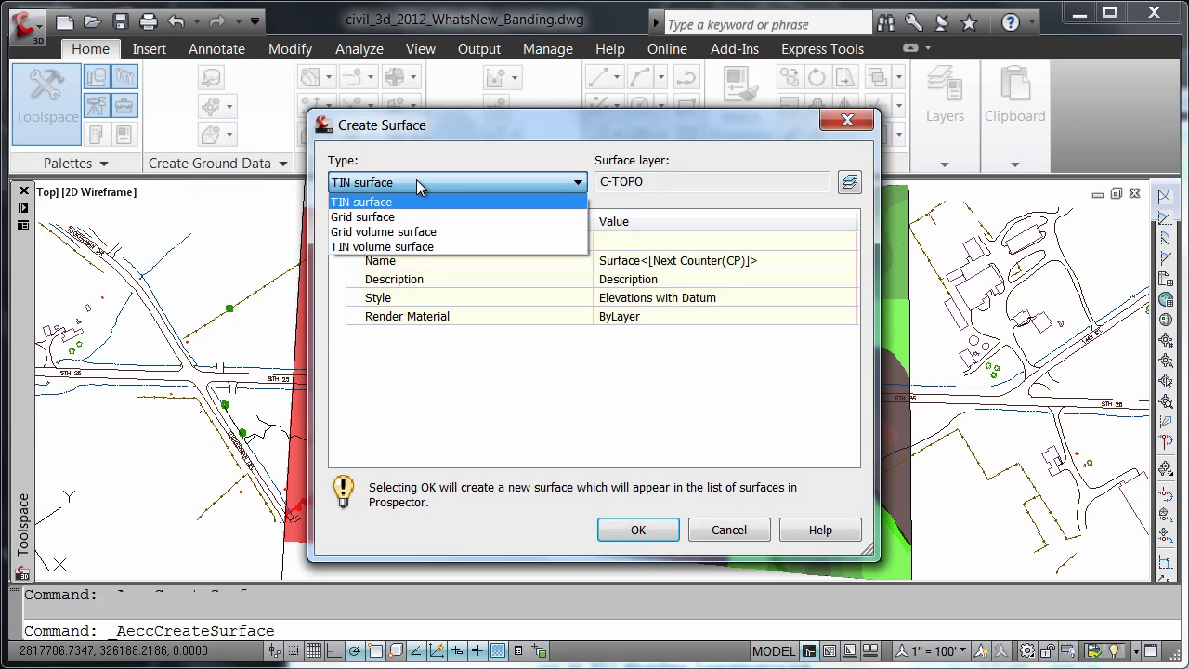
{"action": "left_click", "coordinate": [402, 245]}
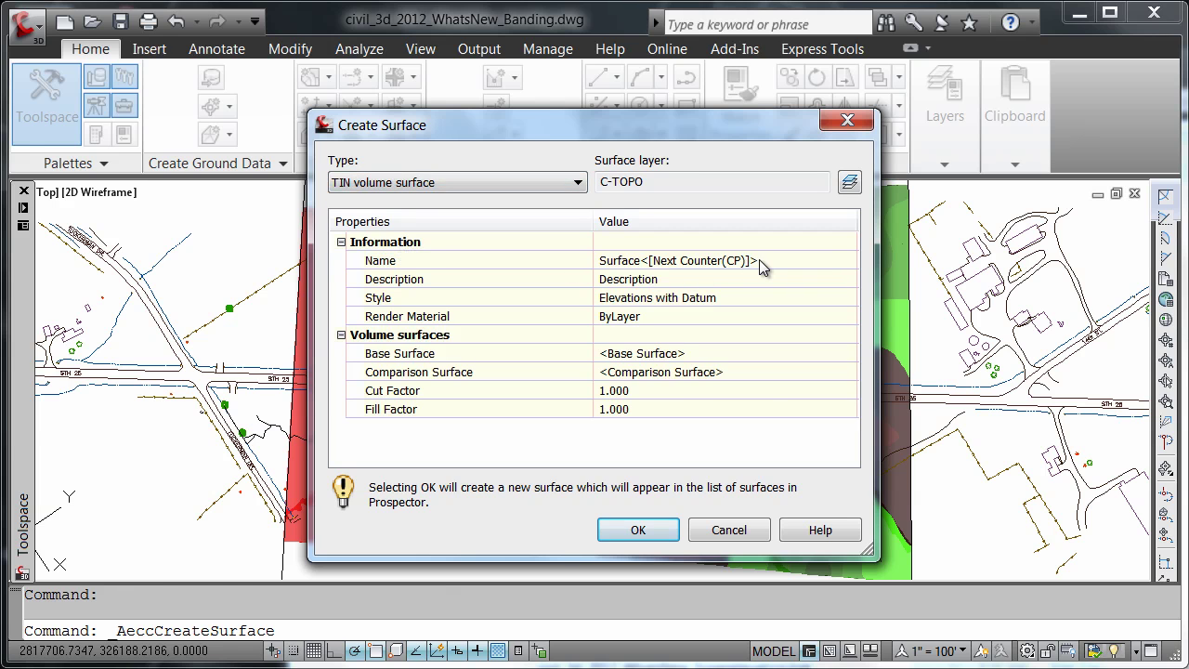
{"action": "left_click", "coordinate": [760, 260]}
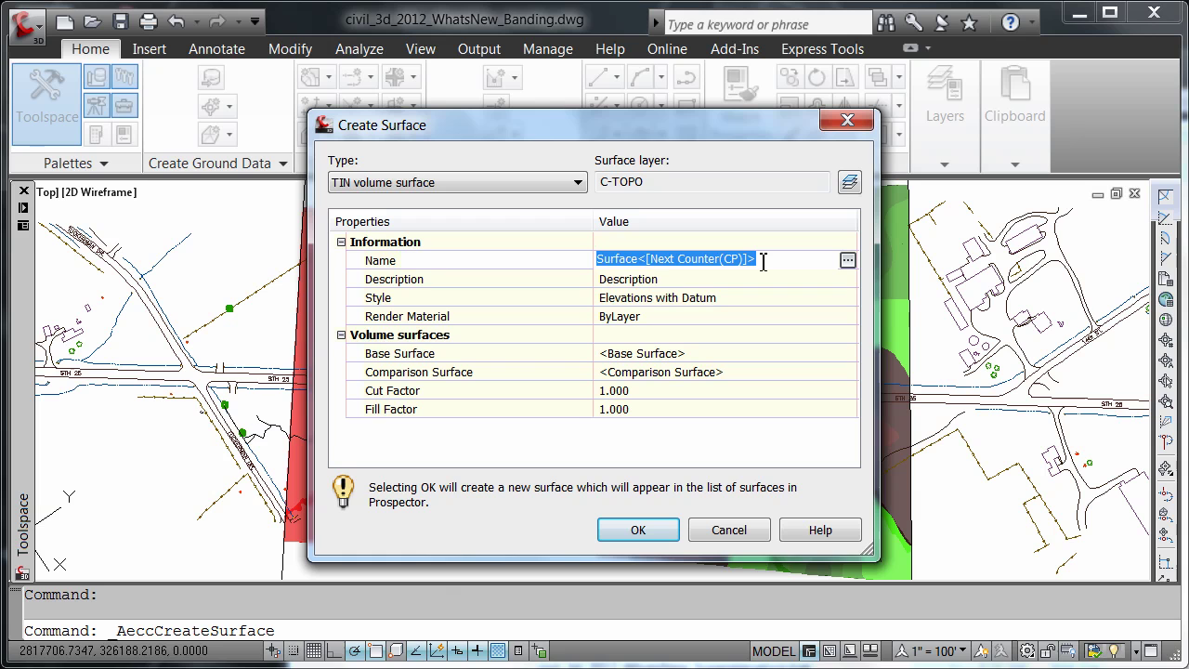
{"action": "type", "text": "T"}
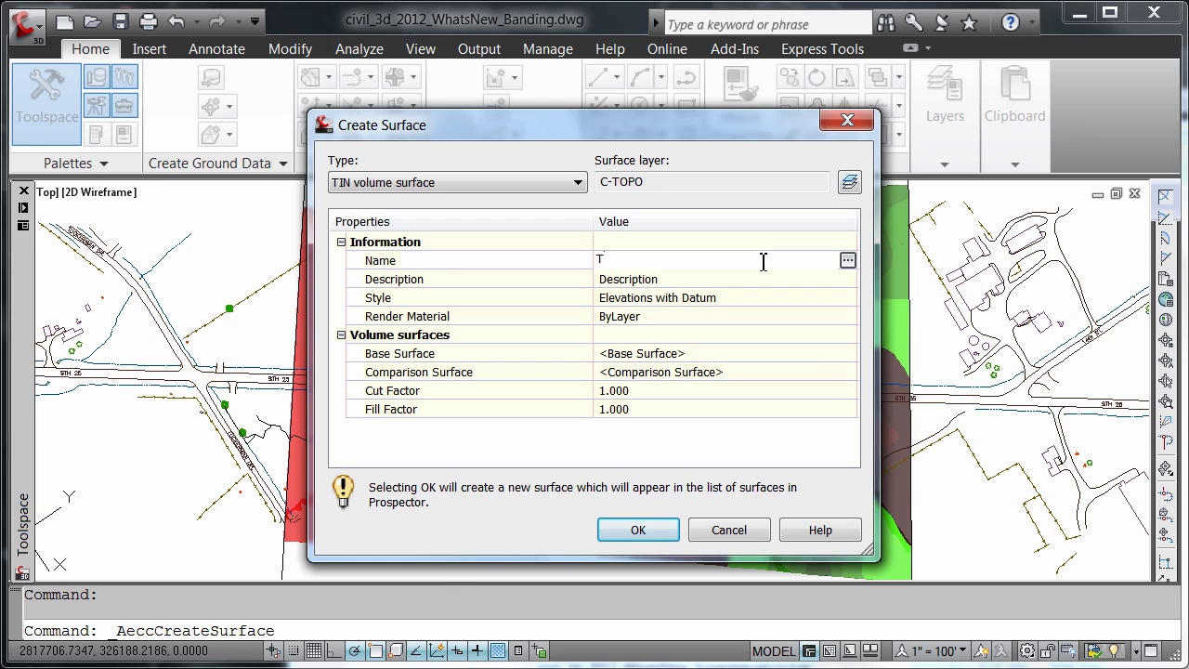
{"action": "type", "text": "in VOL"}
{"action": "type", "text": "UME"}
- Set Existing Ground as base and Grading as comparison surface, then create it
{"action": "left_click", "coordinate": [693, 360]}
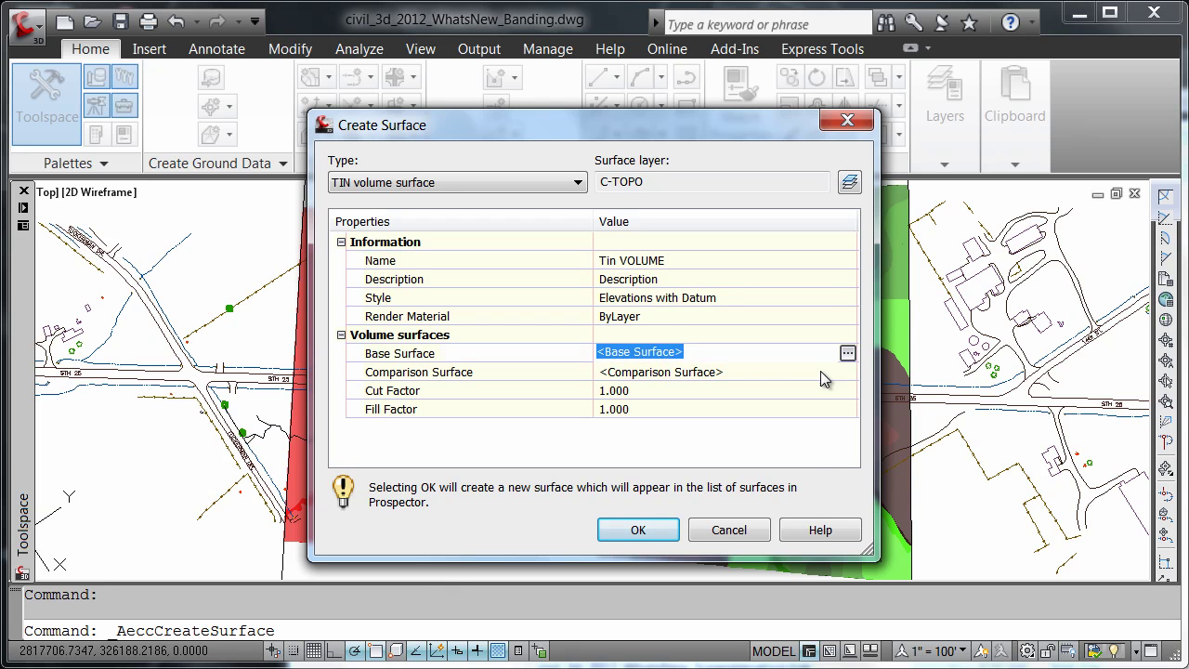
{"action": "left_click", "coordinate": [848, 357]}
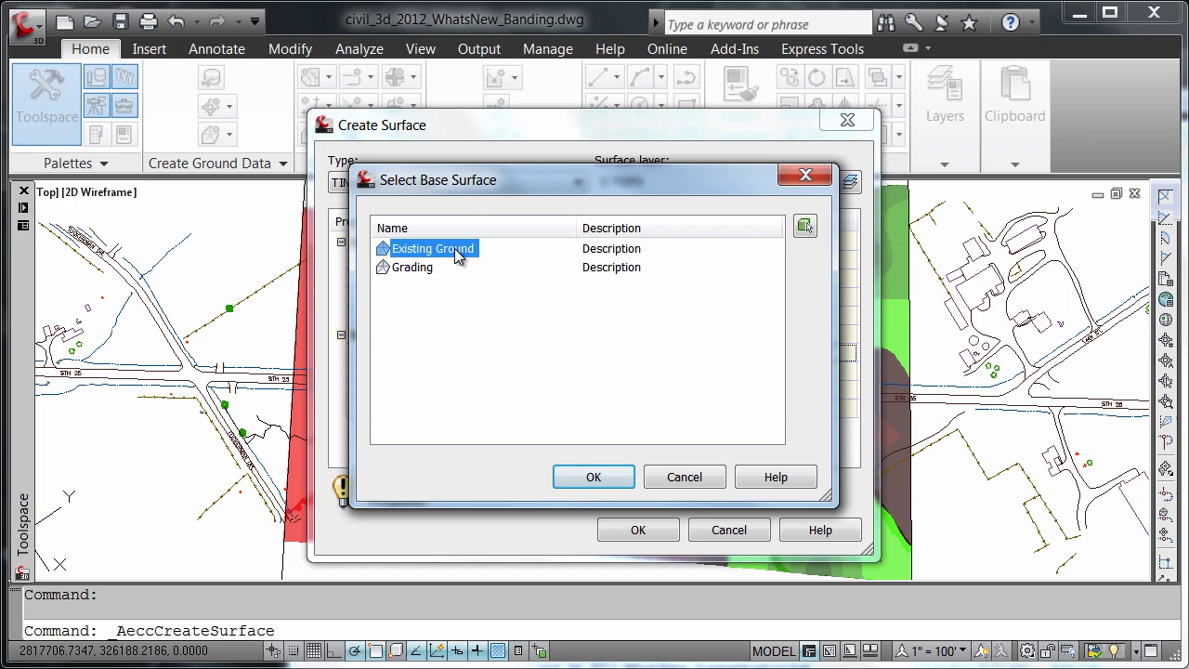
{"action": "left_click", "coordinate": [594, 477]}
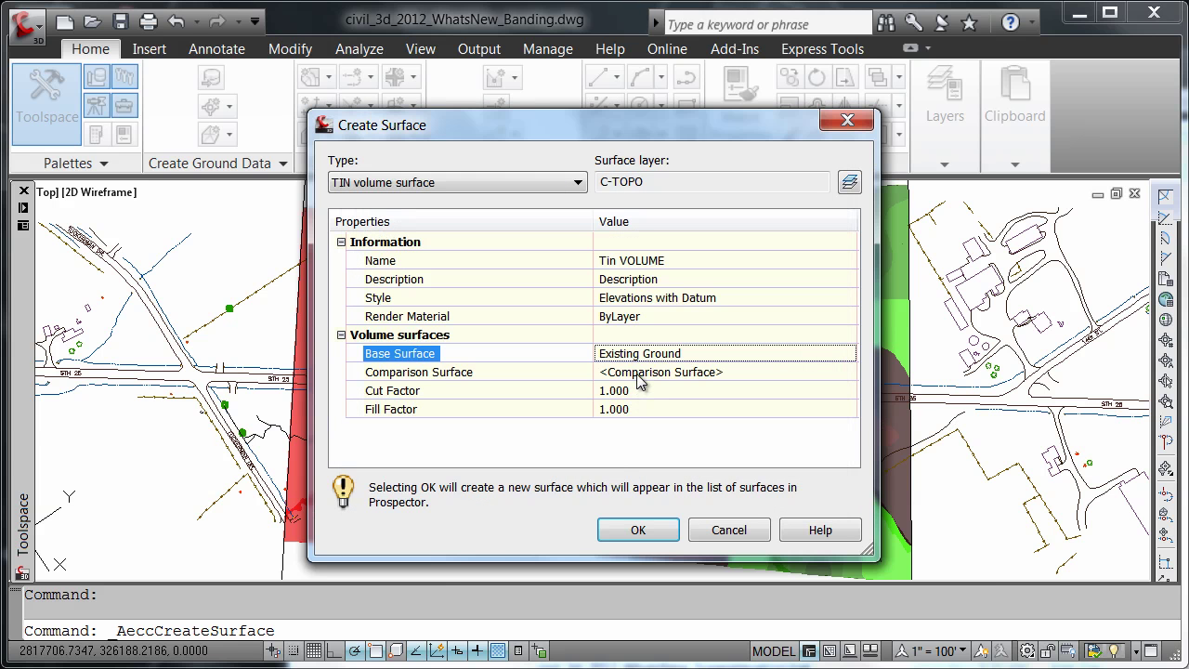
{"action": "left_click", "coordinate": [685, 372]}
{"action": "left_click", "coordinate": [845, 371]}
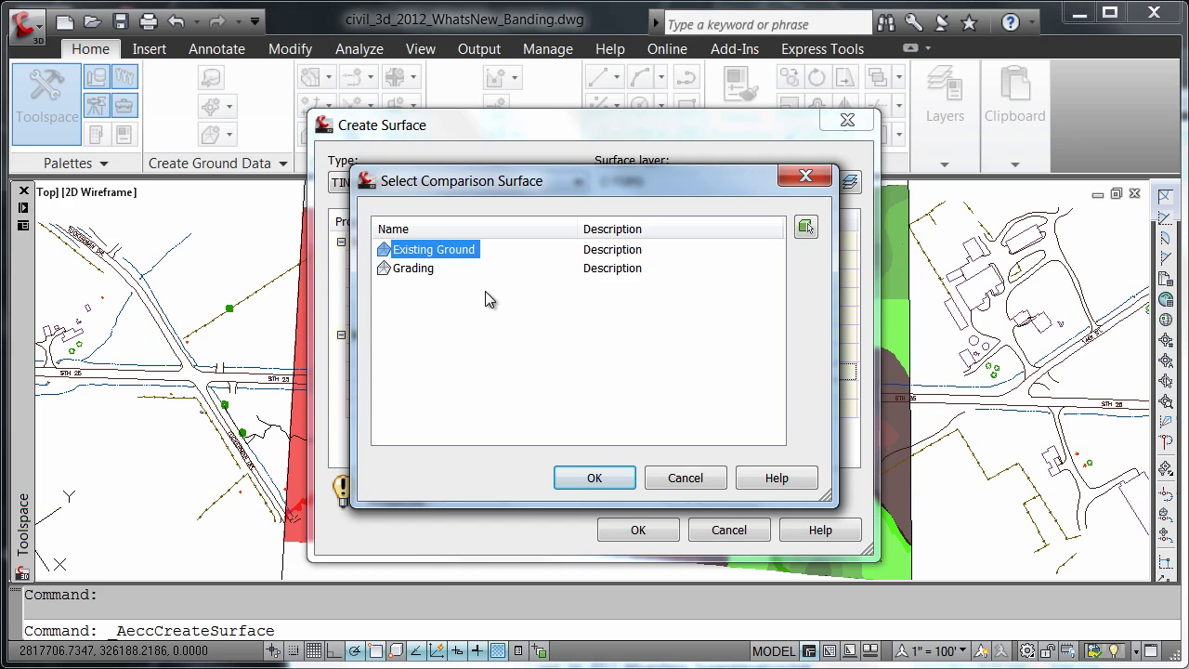
{"action": "left_click", "coordinate": [420, 269]}
{"action": "left_click", "coordinate": [594, 475]}
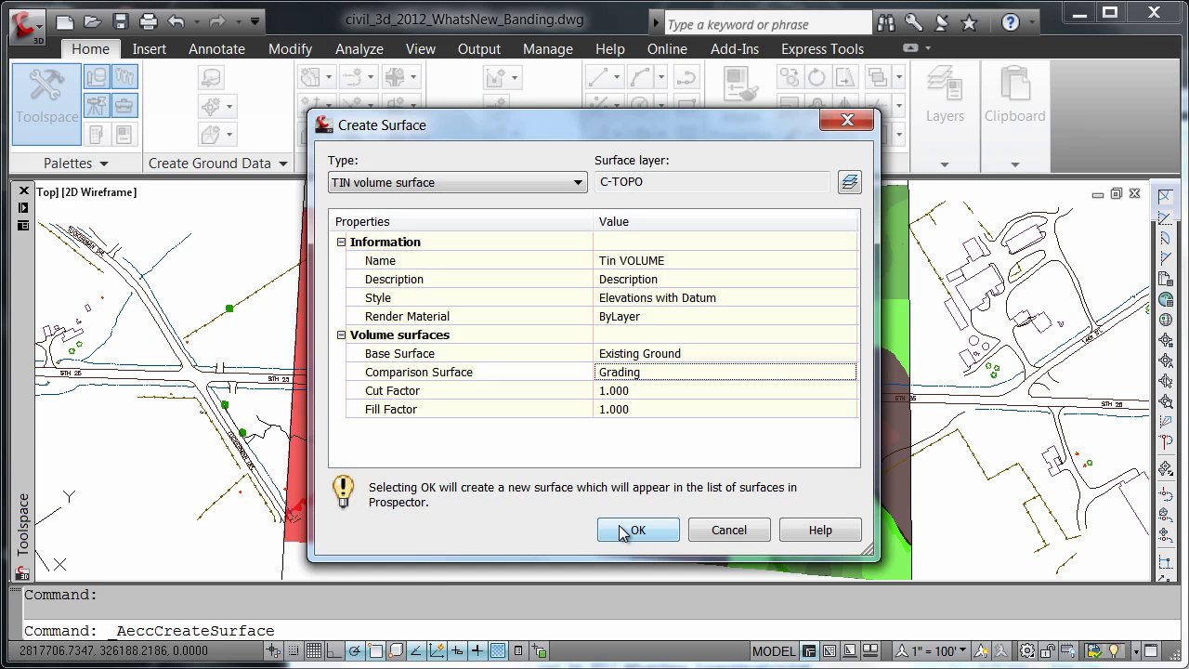
{"action": "left_click", "coordinate": [622, 532]}
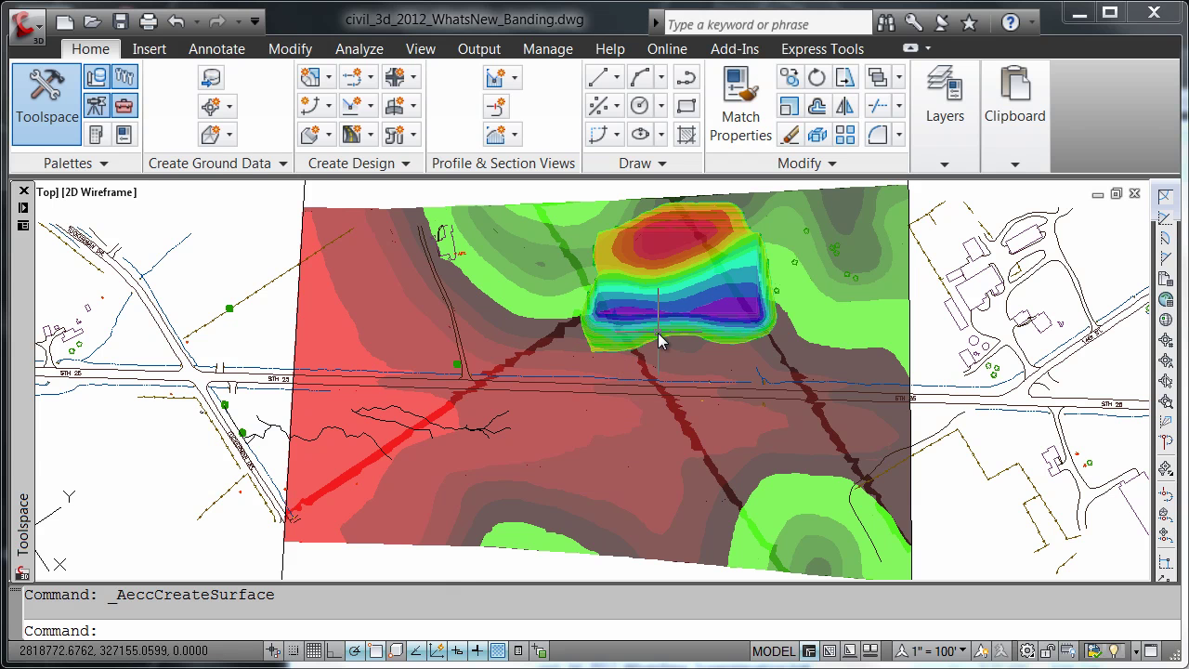
- Zoom to the Tin VOLUME surface and view its Surface Properties Information details
{"action": "scroll", "coordinate": [688, 285], "scroll_direction": "up", "scroll_amount": 3}
{"action": "mouse_move", "coordinate": [688, 284]}
{"action": "middle_mouse_down"}
{"action": "mouse_move", "coordinate": [712, 467]}
{"action": "mouse_move", "coordinate": [685, 380]}
{"action": "middle_mouse_up"}
{"action": "scroll", "coordinate": [712, 467], "scroll_direction": "up", "scroll_amount": 2}
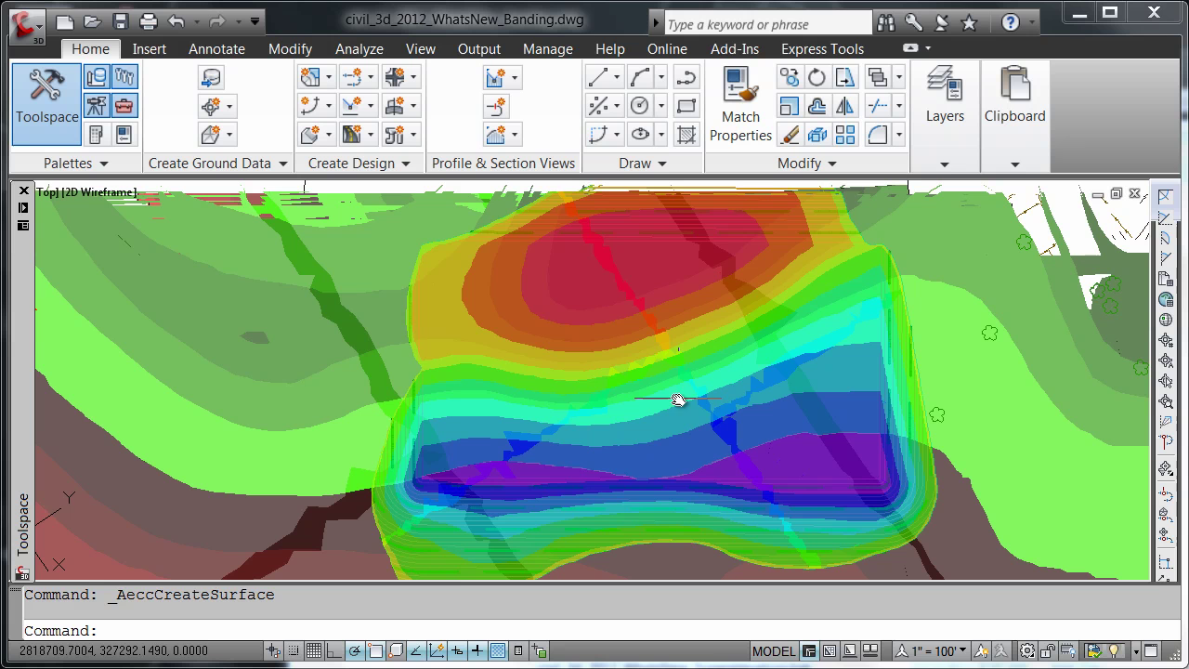
{"action": "left_click", "coordinate": [665, 403]}
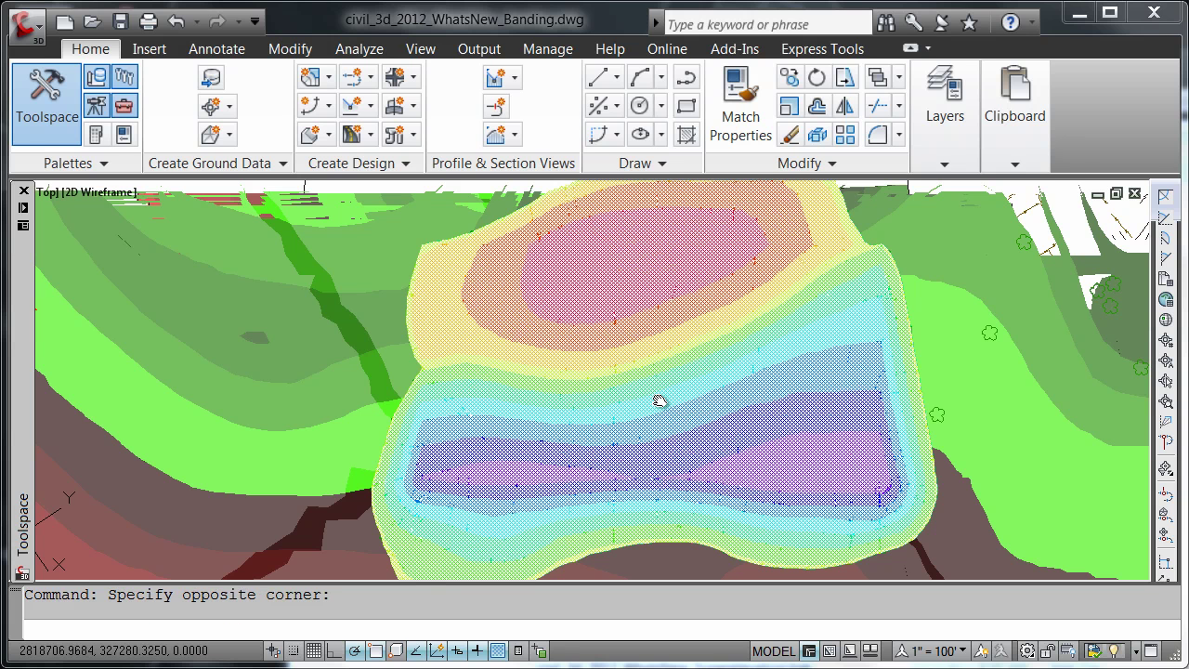
{"action": "left_click", "coordinate": [658, 401]}
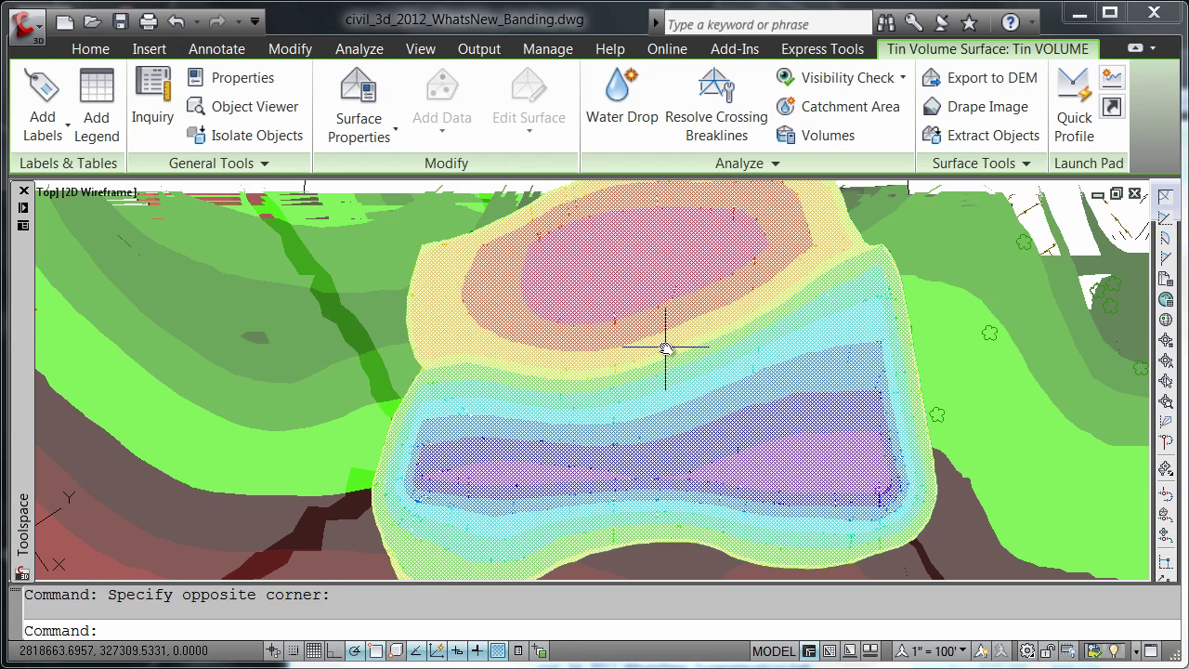
{"action": "left_click", "coordinate": [351, 96]}
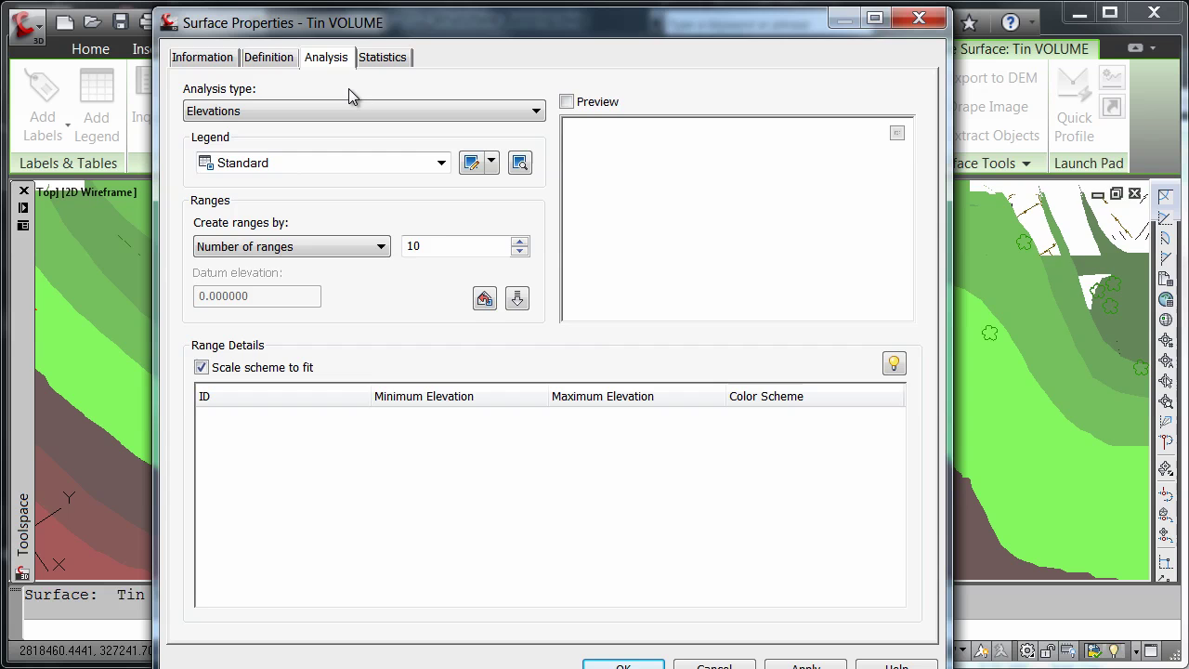
{"action": "left_click", "coordinate": [216, 63]}
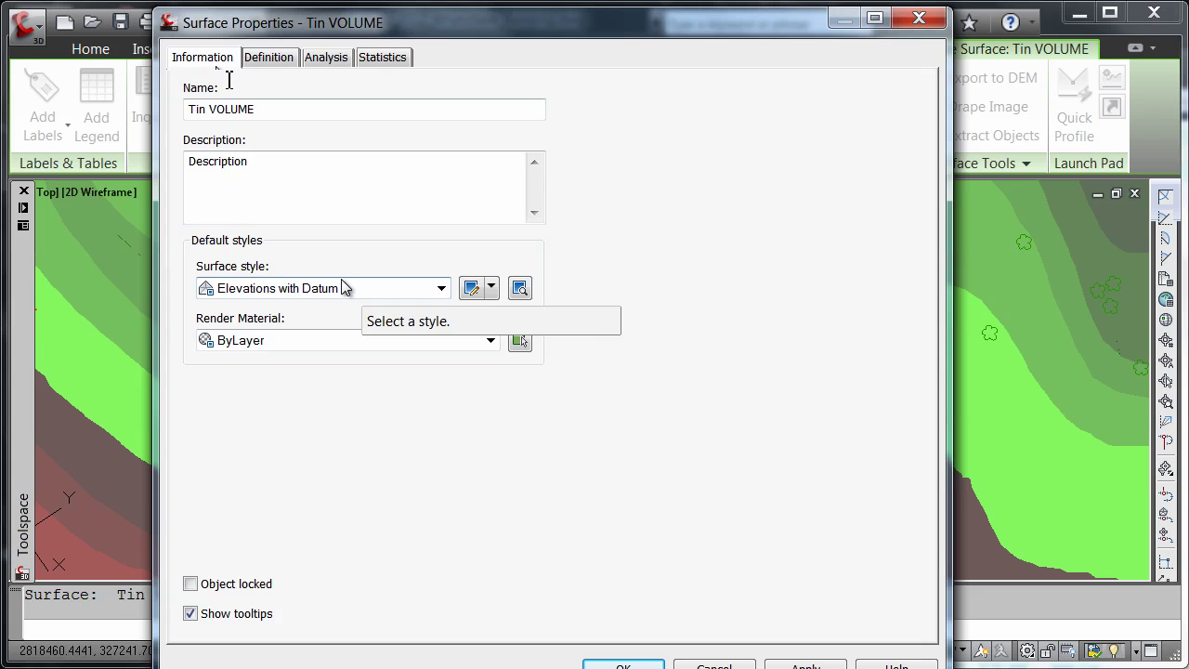
- Build Tin VOLUME ranges by interval with datum at elevation 0 and apply them
{"action": "left_click", "coordinate": [329, 66]}
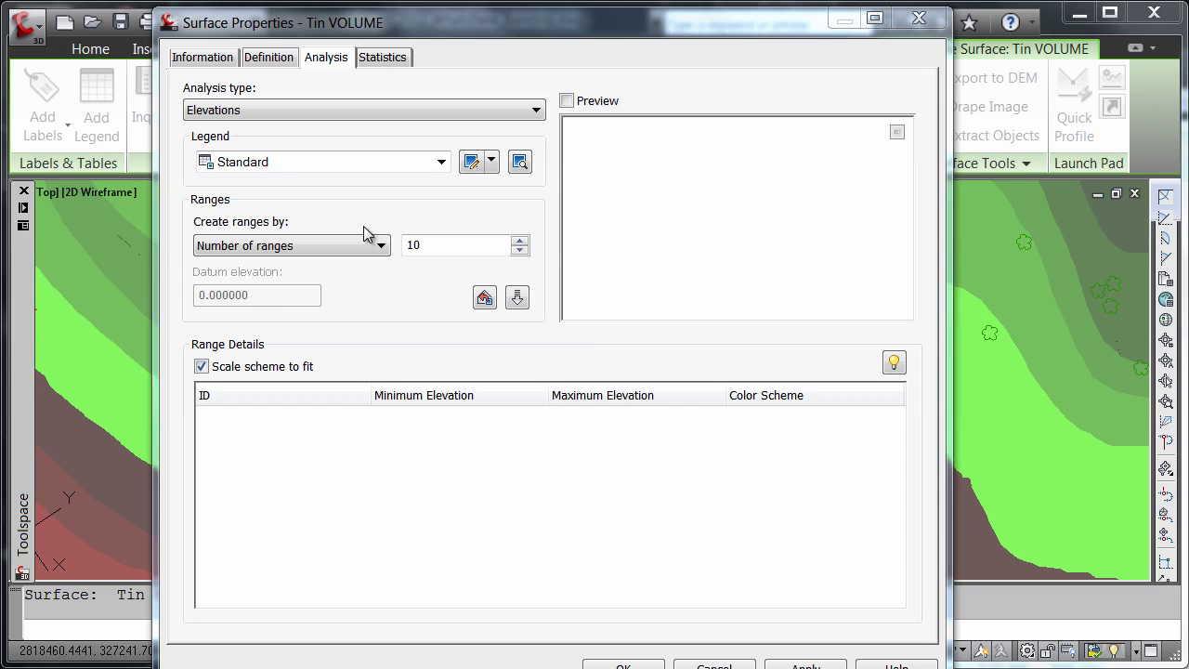
{"action": "left_click", "coordinate": [381, 246]}
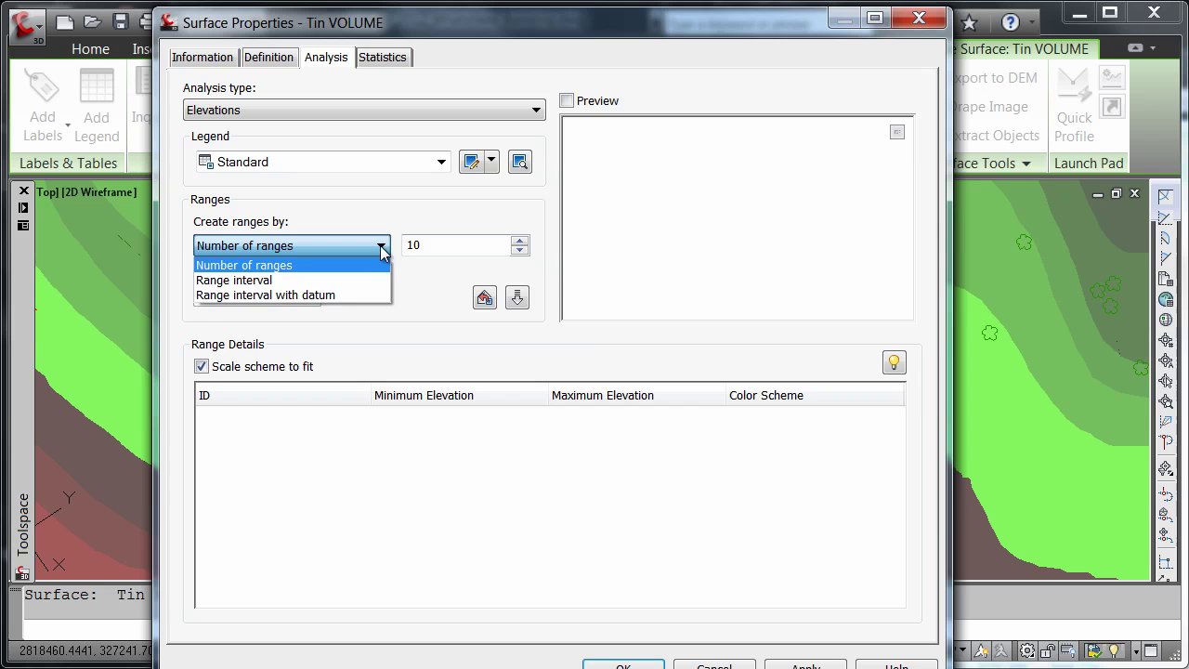
{"action": "left_click", "coordinate": [351, 295]}
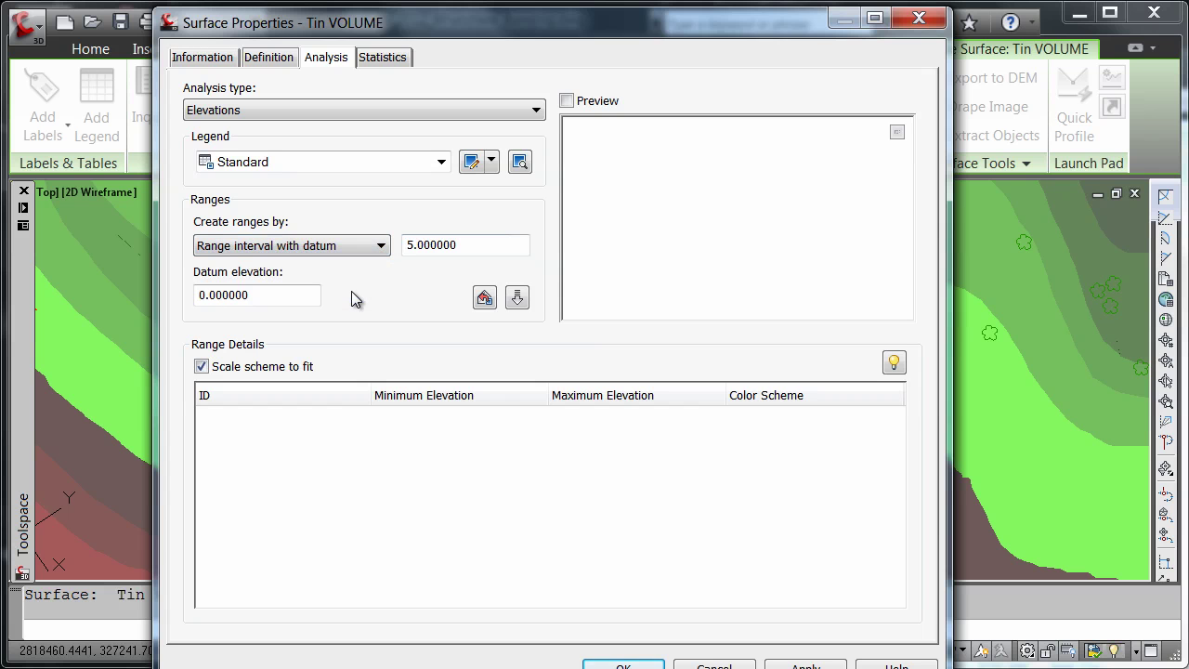
{"action": "left_click", "coordinate": [482, 300]}
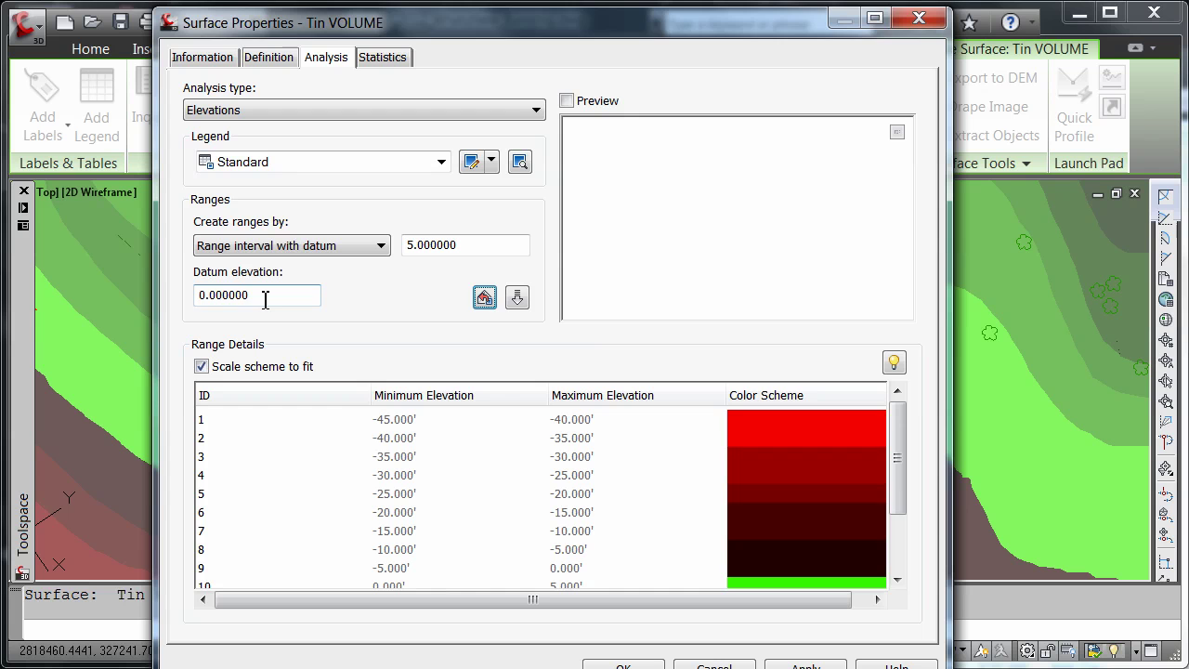
{"action": "left_click_drag", "start_coordinate": [265, 297], "coordinate": [198, 298]}
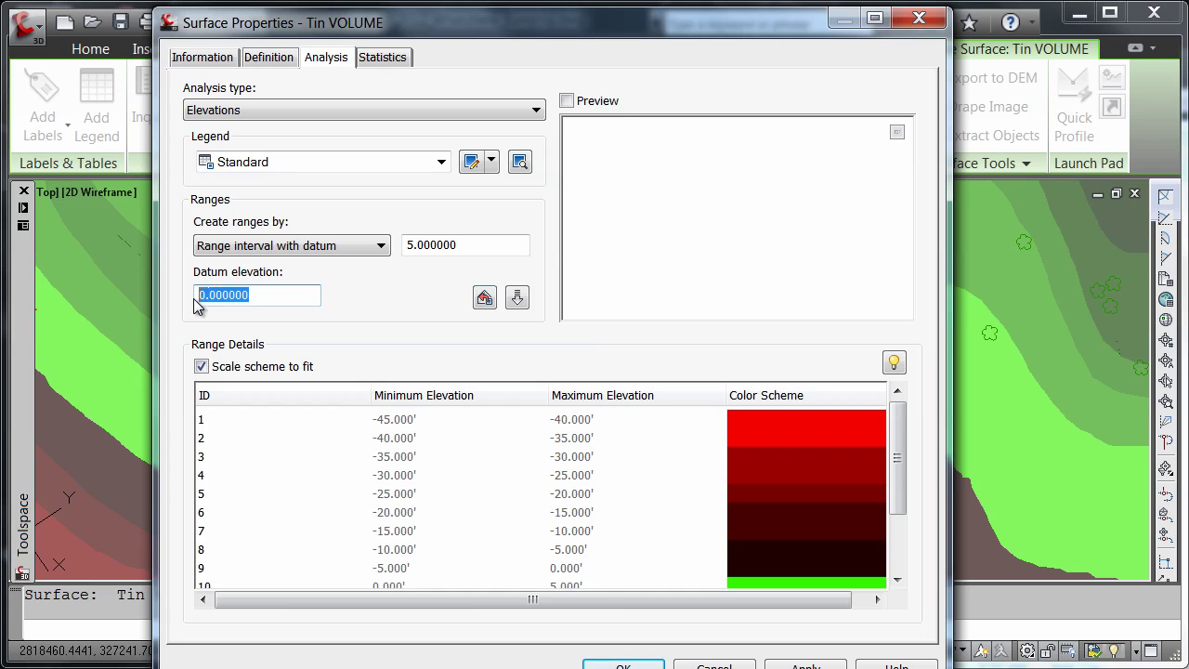
{"action": "type", "text": "0"}
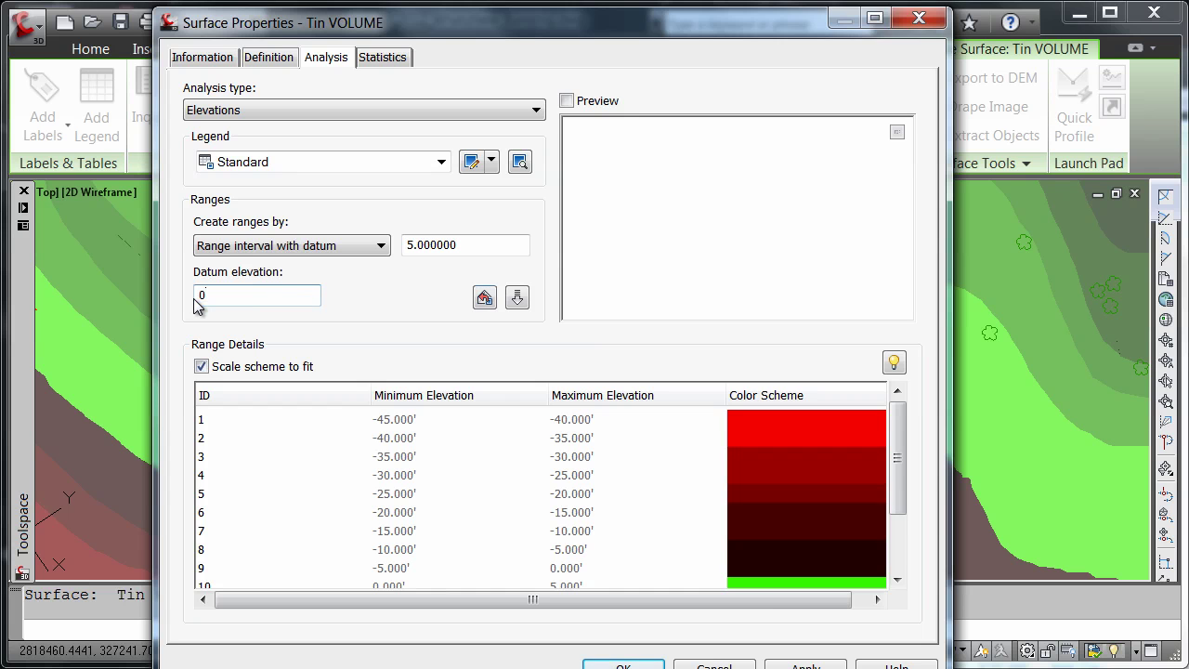
{"action": "left_click", "coordinate": [520, 297]}
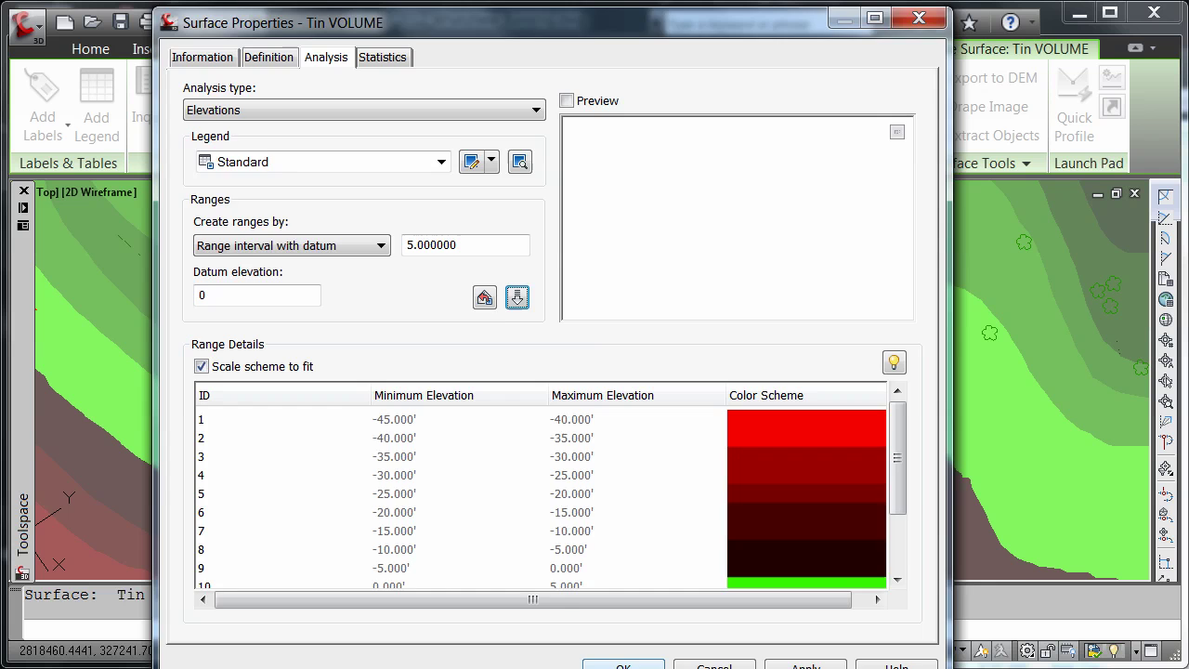
{"action": "left_click", "coordinate": [624, 665]}
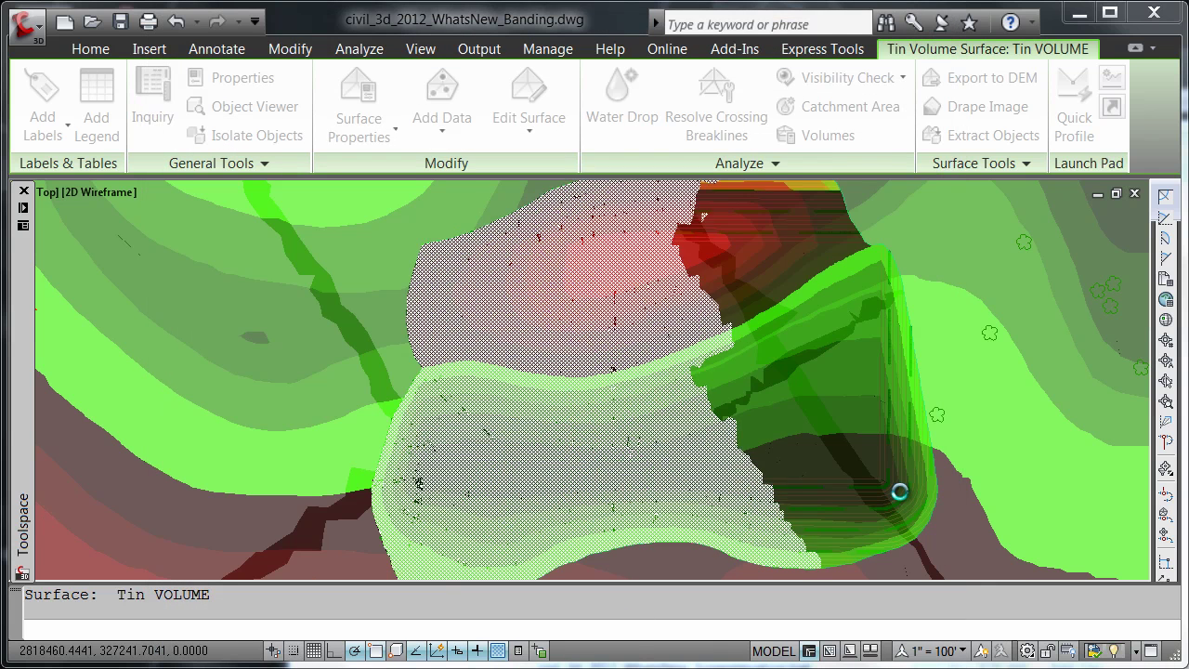